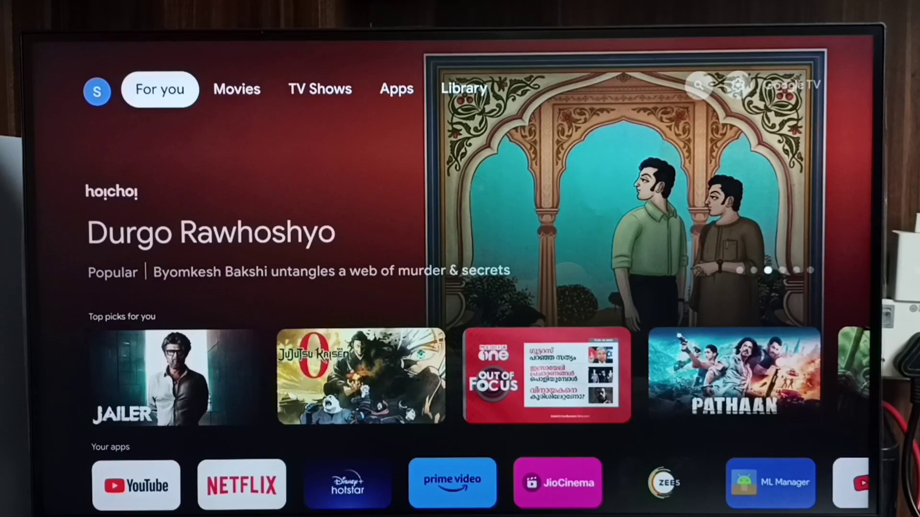
Move across the Google TV tabs from Movies to the Library page
key(Right)
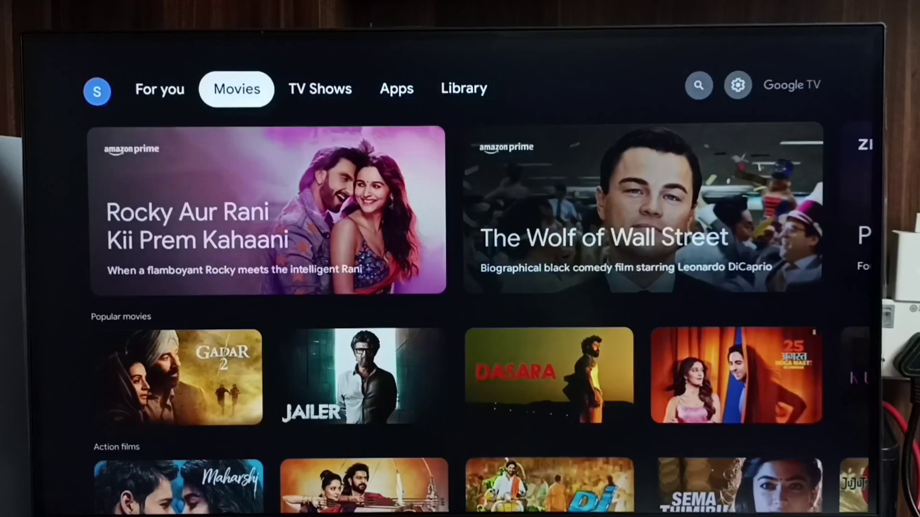
key(Right)
key(Right)
key(Right)
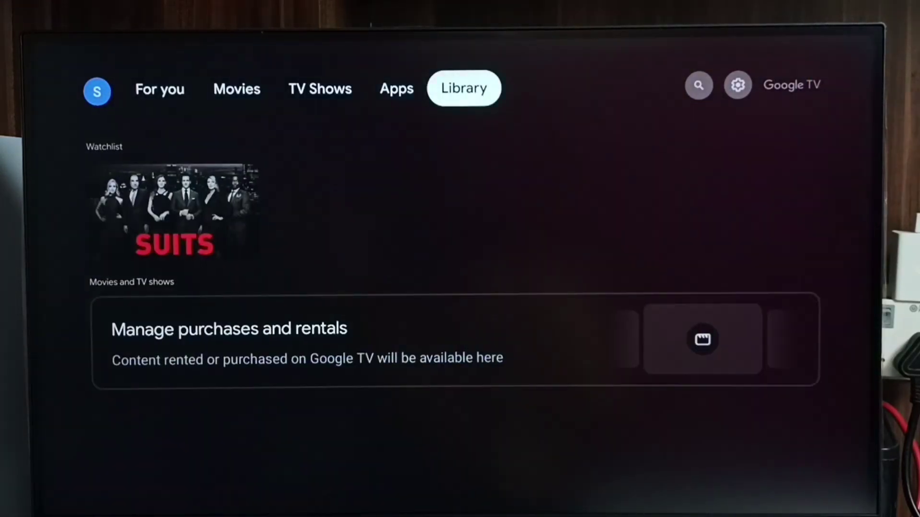
key(Right)
key(Right)
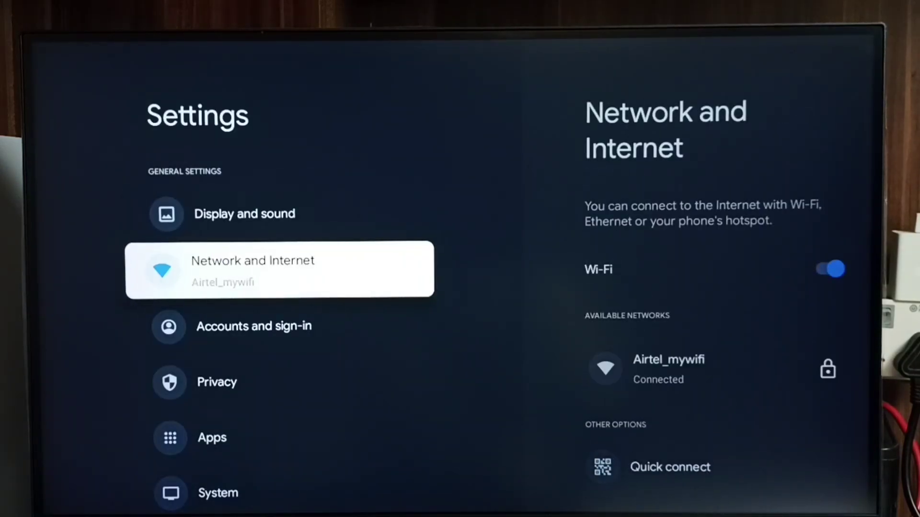
Enter the Display and sound settings, where HDMI-CEC shows Disabled
key(Up)
key(Return)
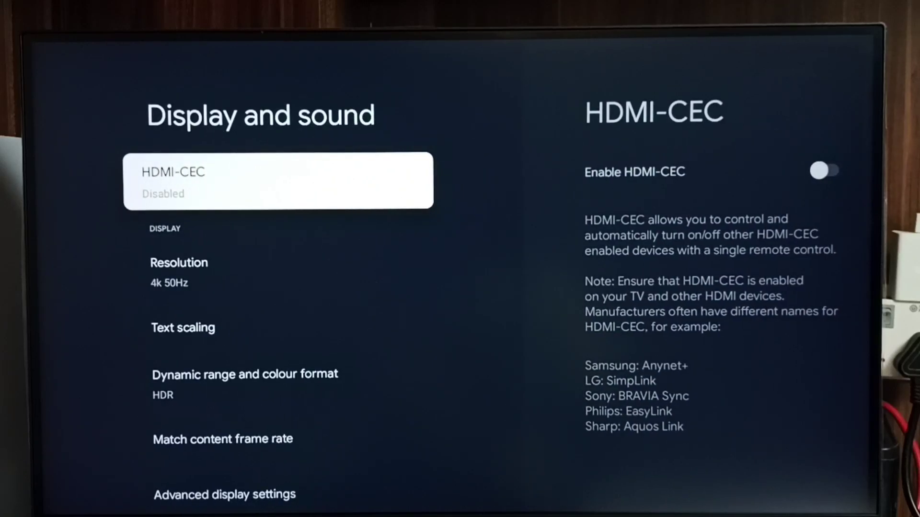
Select the HDMI-CEC entry to reach the Enable HDMI-CEC option
key(Return)
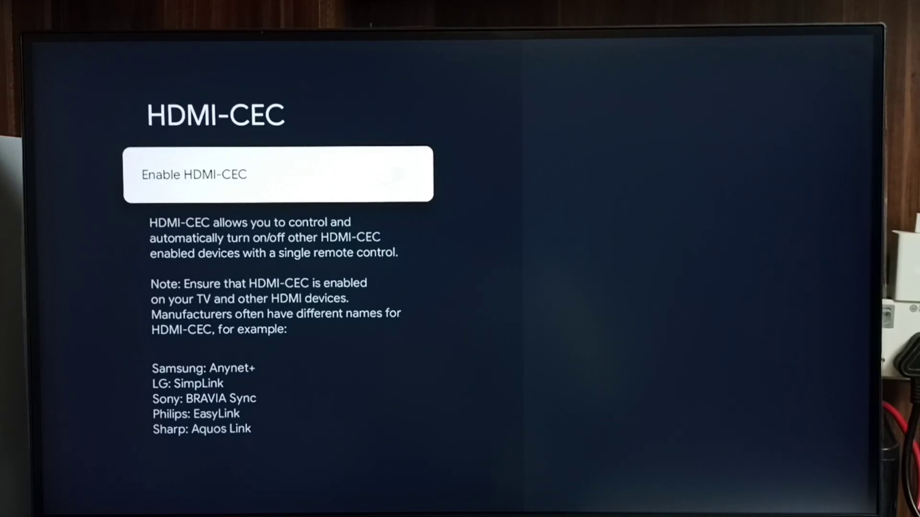
key(Return)
key(Return)
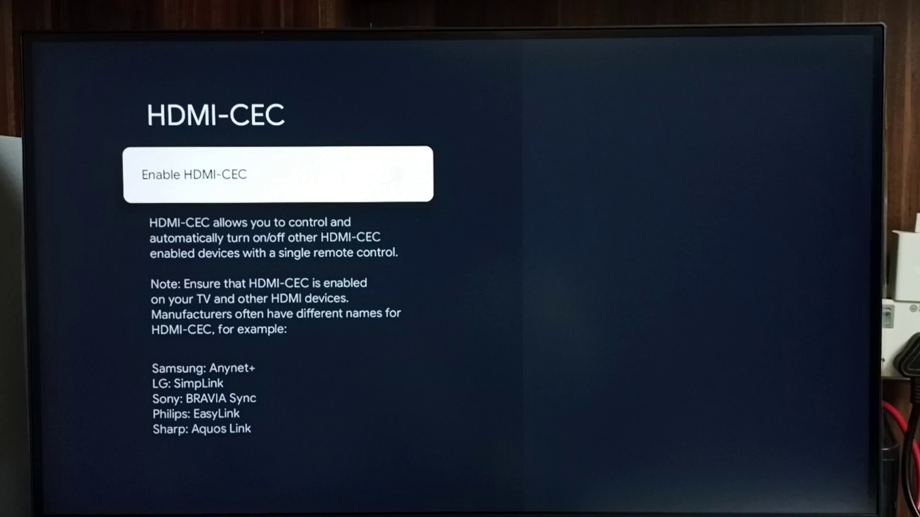